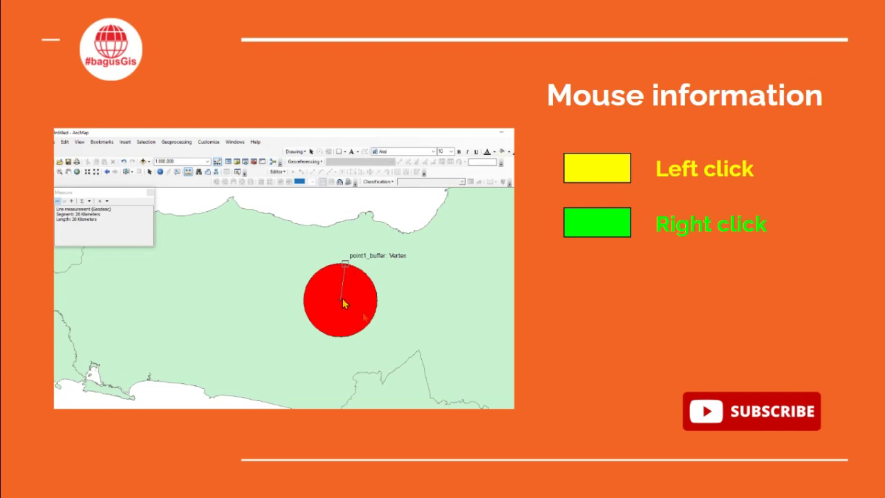
- Exit the mouse-information slideshow and return to the 'bagus Gis' deck editor
left_click(88, 219)
key("Escape")
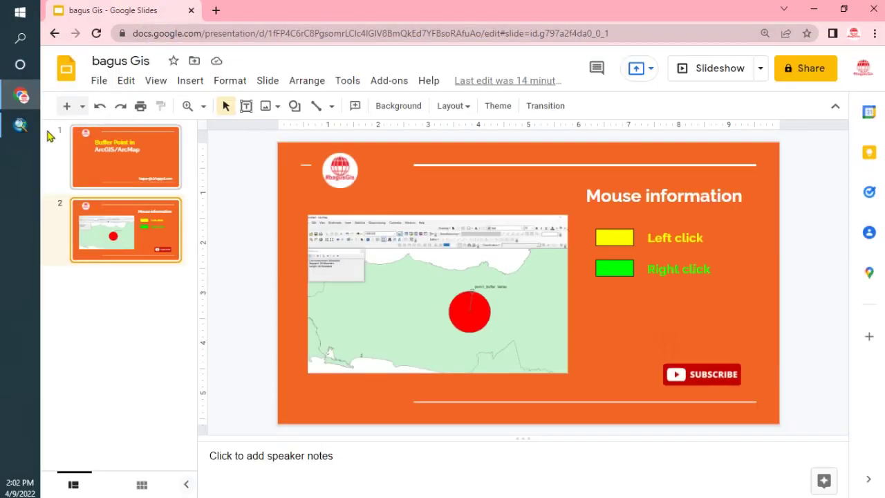
- Add the jtn.shp Java province shapefile from the Jatengshp folder to the ArcMap map
left_click(22, 125)
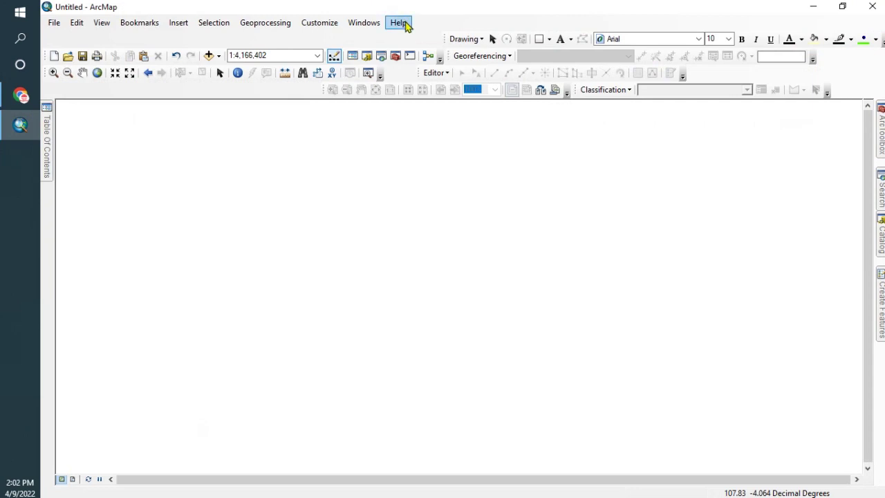
left_click(212, 56)
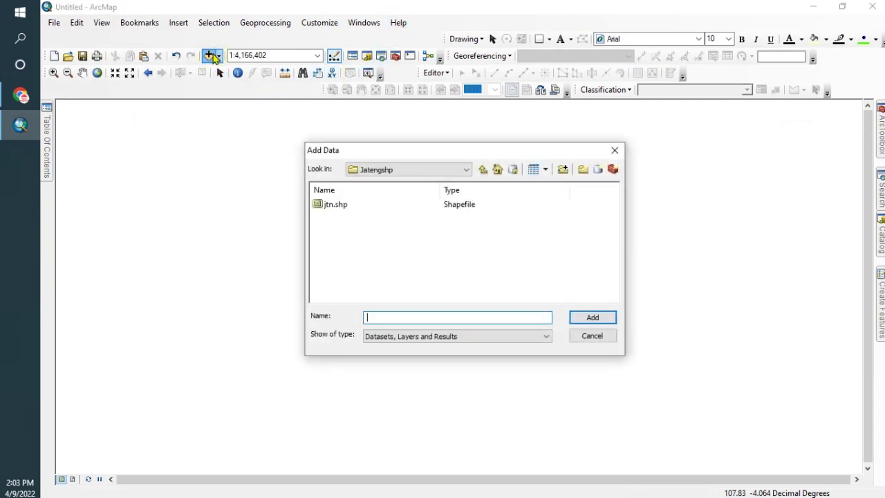
left_click(339, 206)
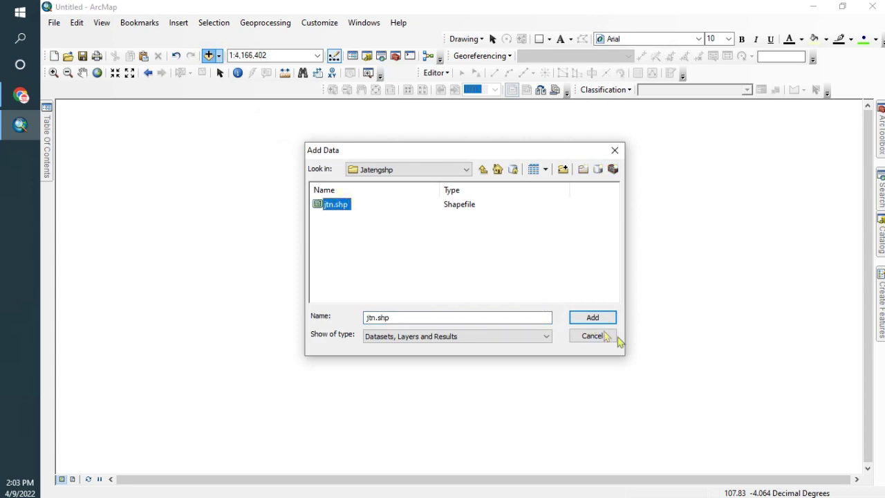
left_click(592, 318)
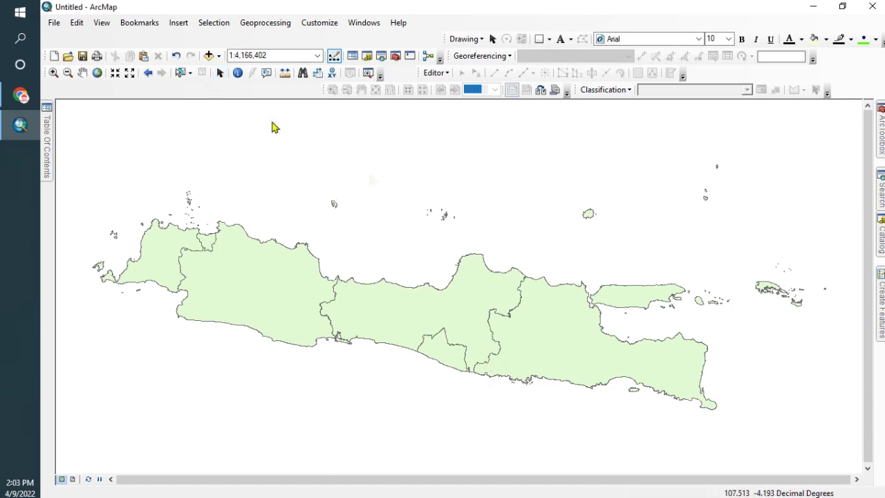
left_click(880, 239)
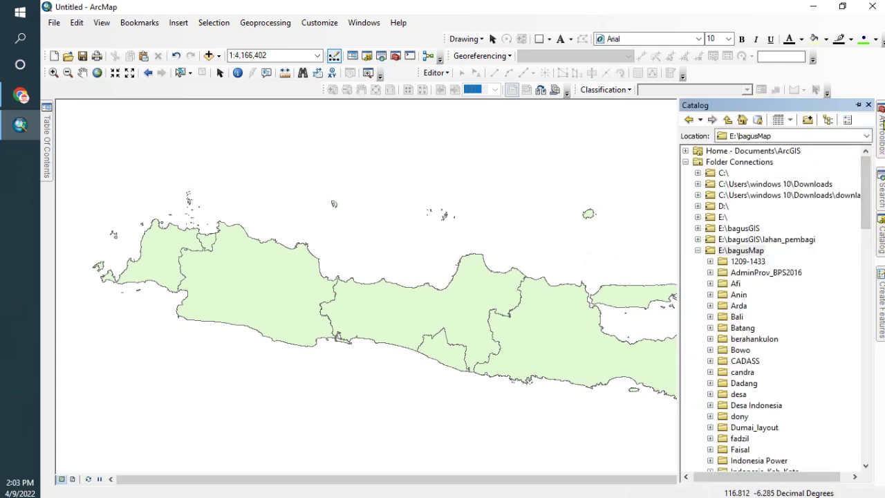
- Dock the Catalog panel and expand the E:\bagusGIS folder connection
left_click(869, 105)
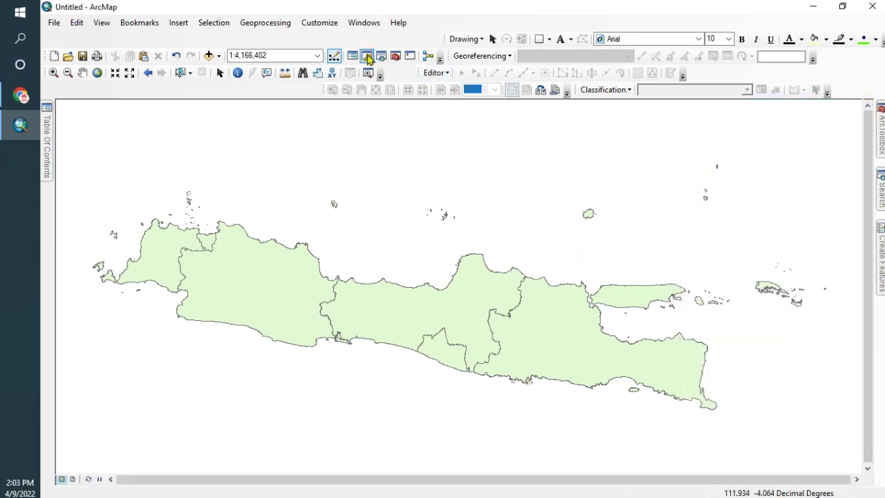
left_click(366, 57)
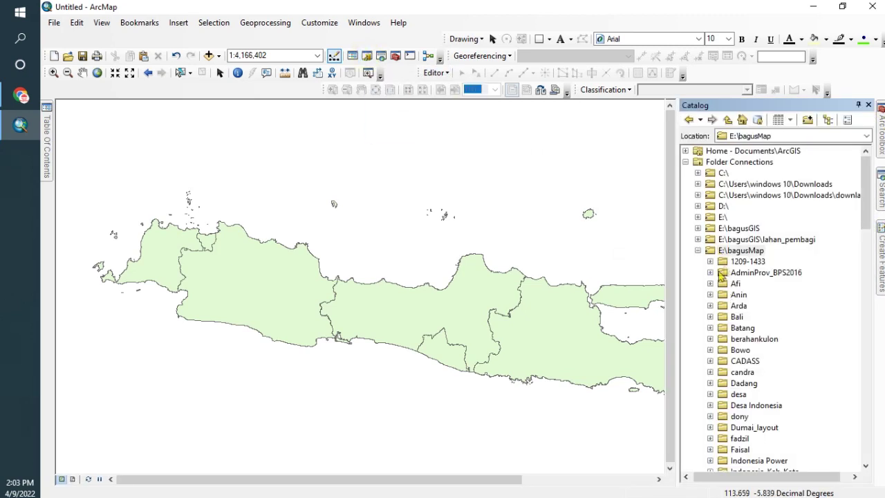
left_click(698, 252)
left_click(699, 250)
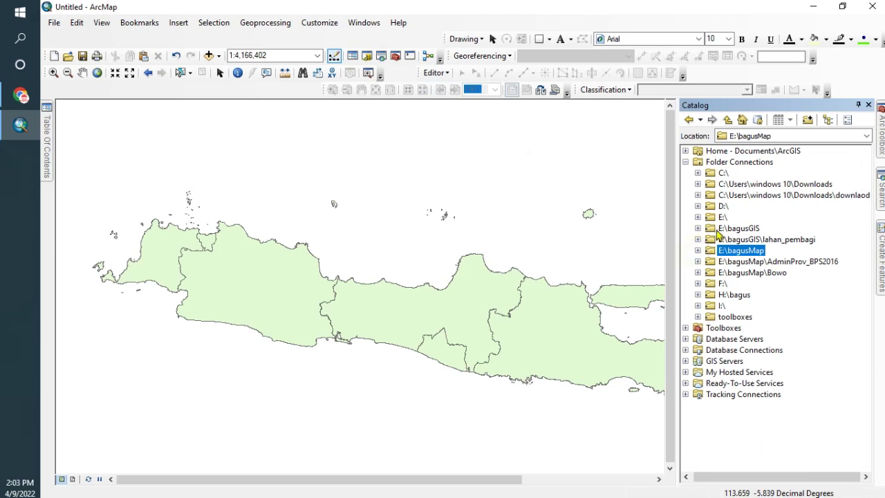
left_click(719, 229)
left_click(698, 229)
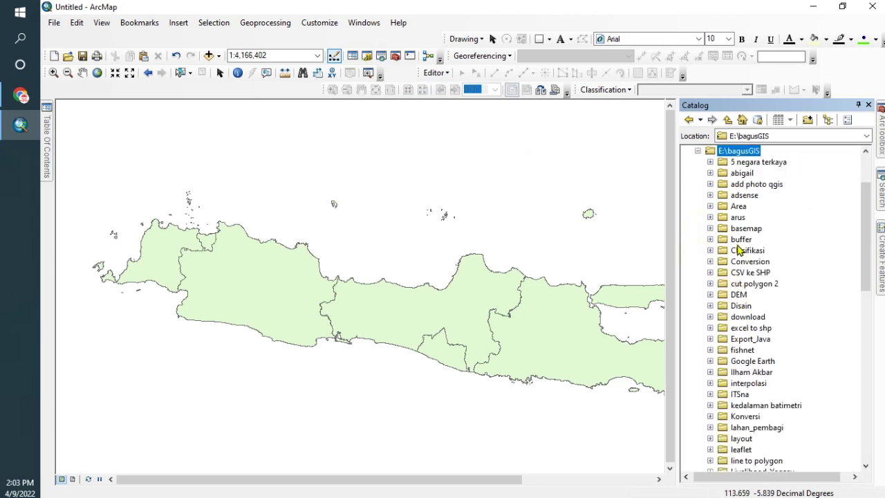
- Bring up the New menu on the buffer folder
left_click(739, 241)
right_click(738, 243)
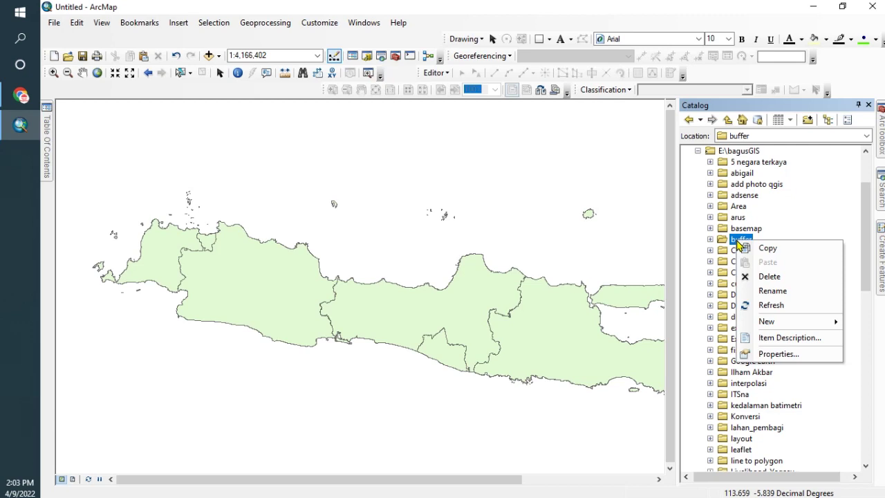
right_click(729, 238)
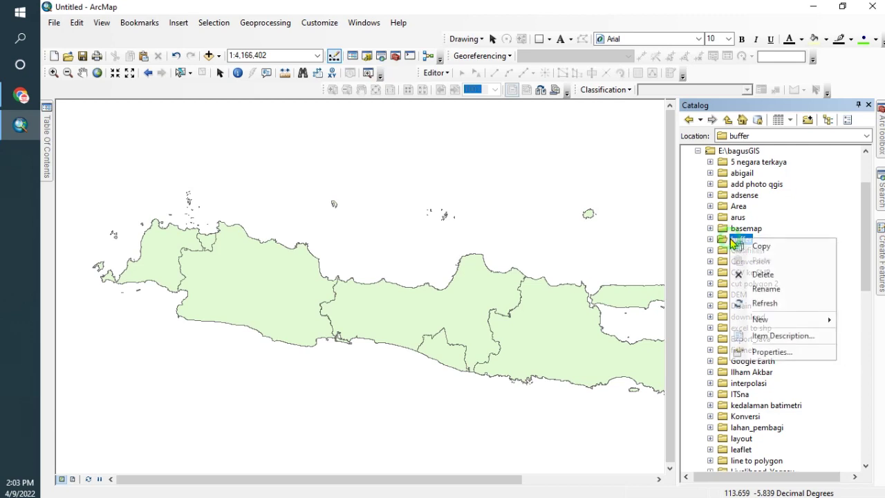
mouse_move(760, 323)
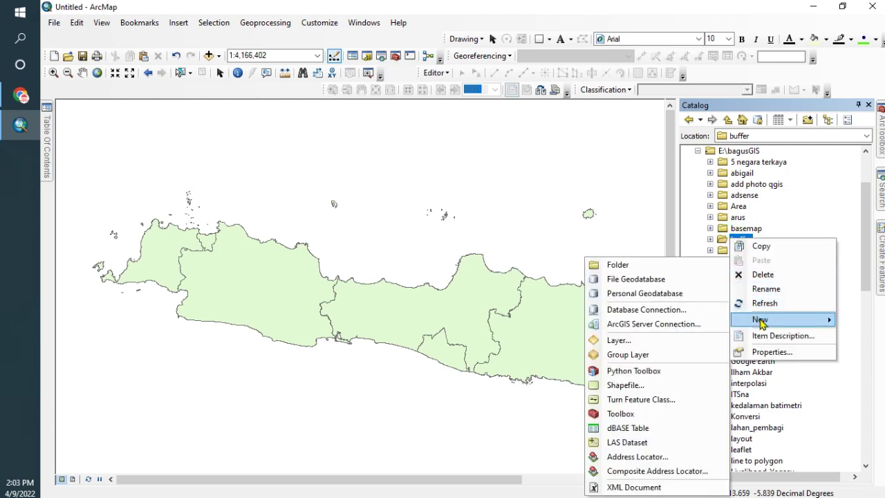
- Create point3.shp as a Point shapefile in the buffer folder using GCS WGS 1984
left_click(624, 385)
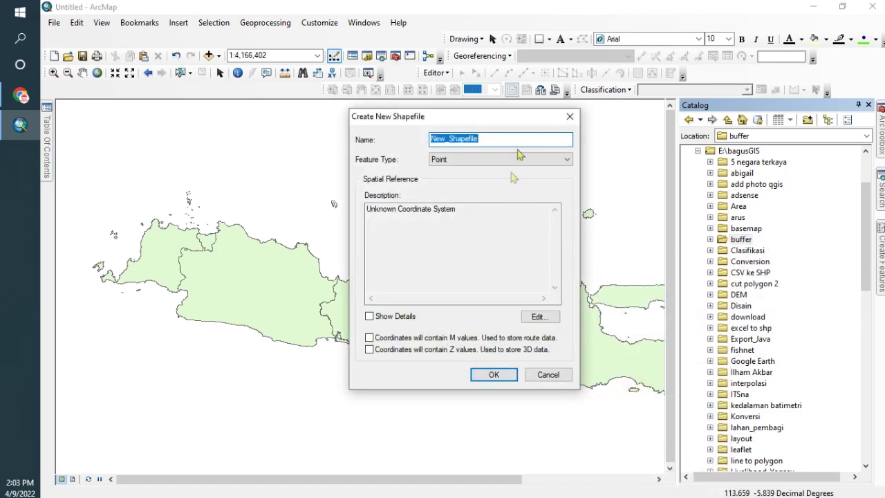
type("P")
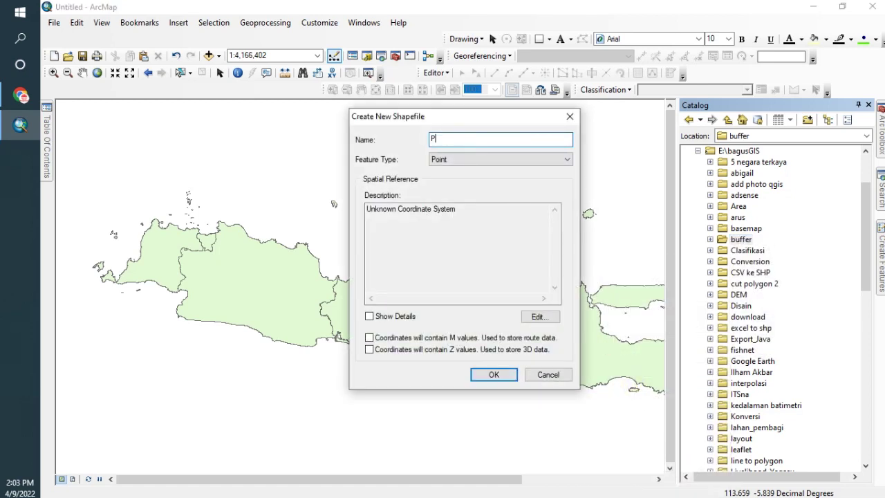
key("BackSpace")
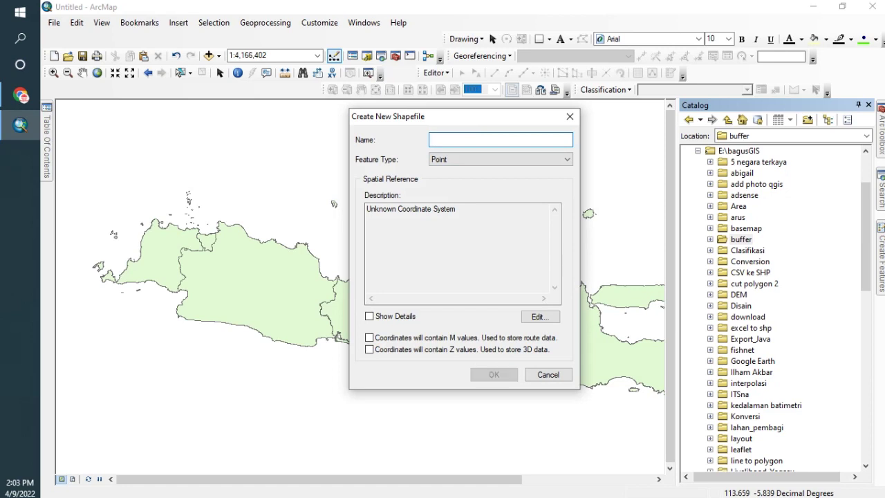
type("pin")
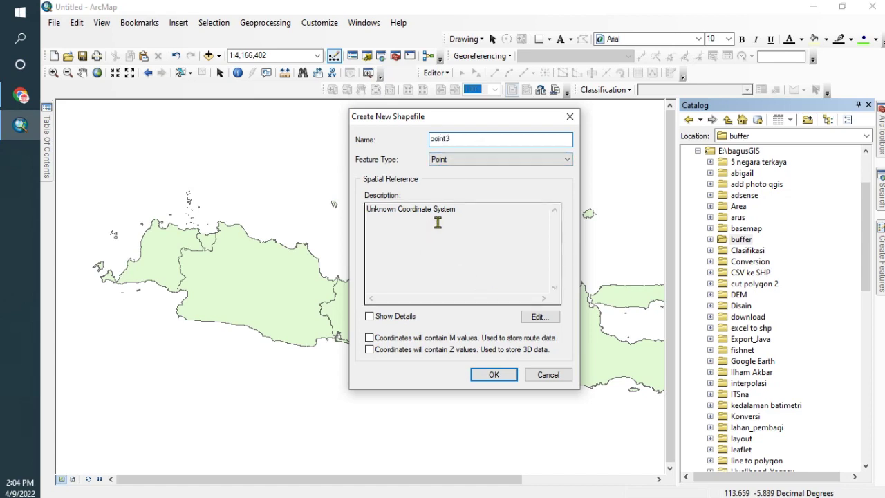
left_click(541, 318)
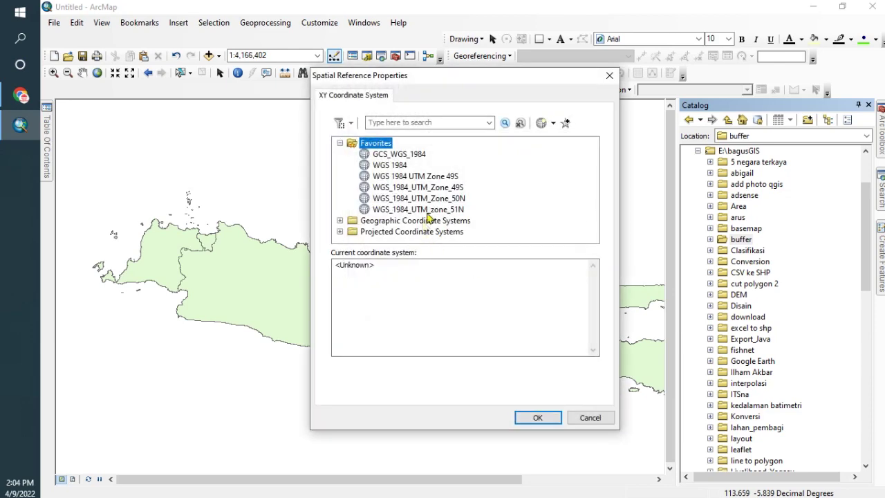
left_click(395, 166)
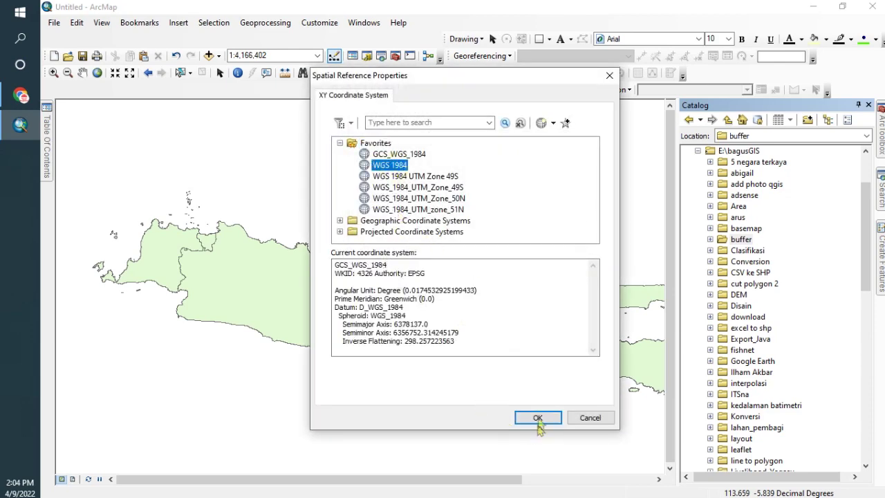
left_click(537, 418)
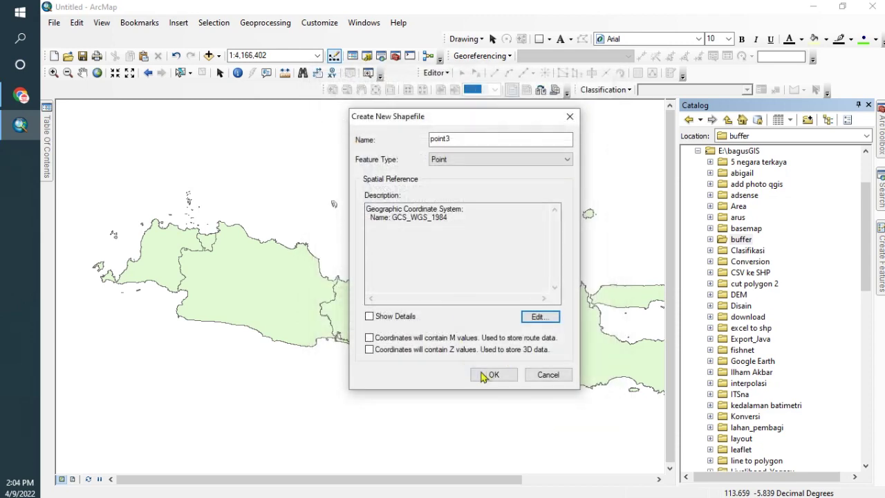
left_click(493, 376)
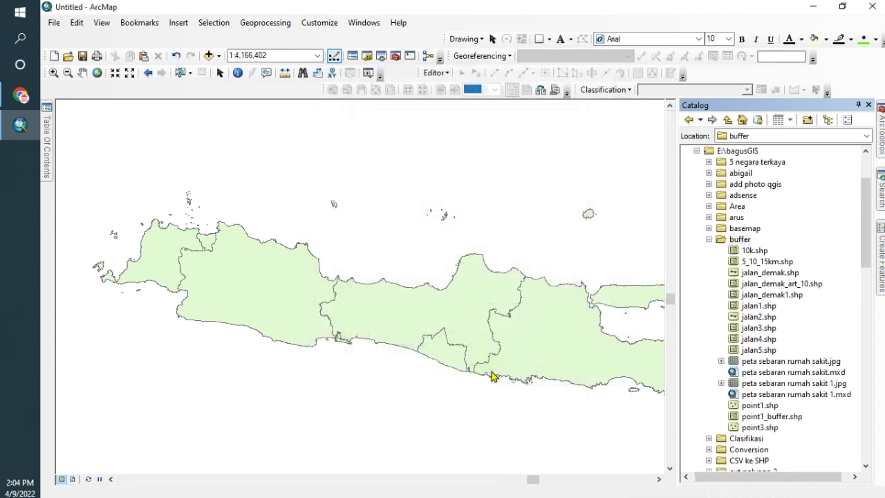
- Place point3 on the map above jtn and start an edit session on it
left_click(760, 428)
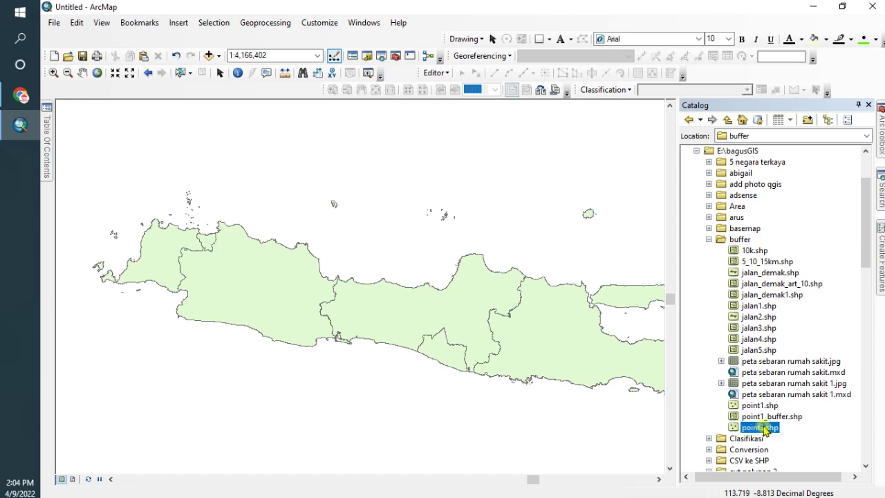
mouse_move(47, 152)
left_click(104, 148)
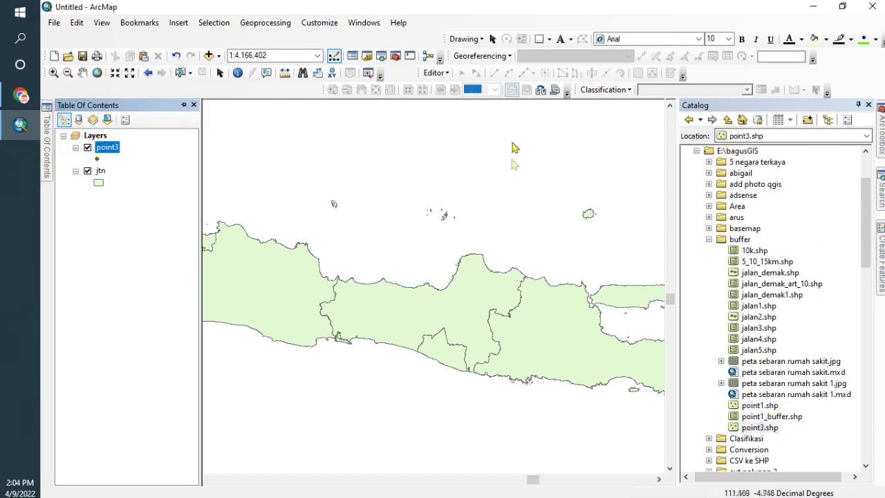
left_click(435, 73)
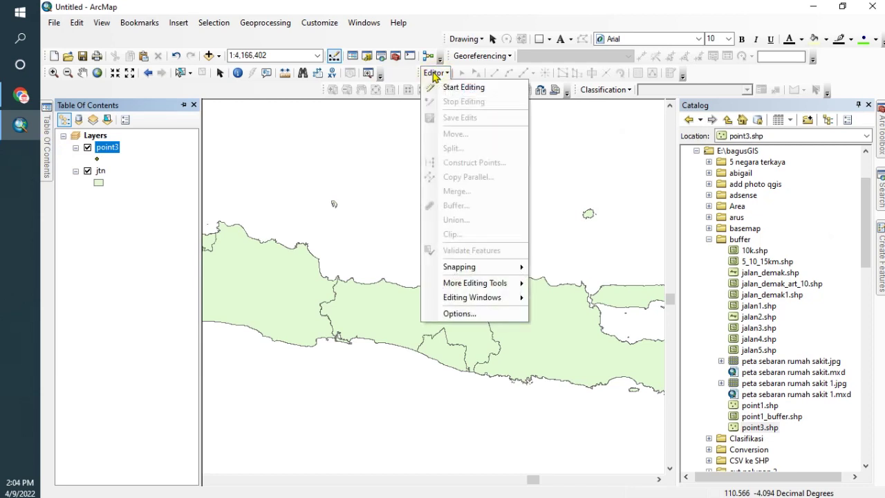
left_click(112, 150)
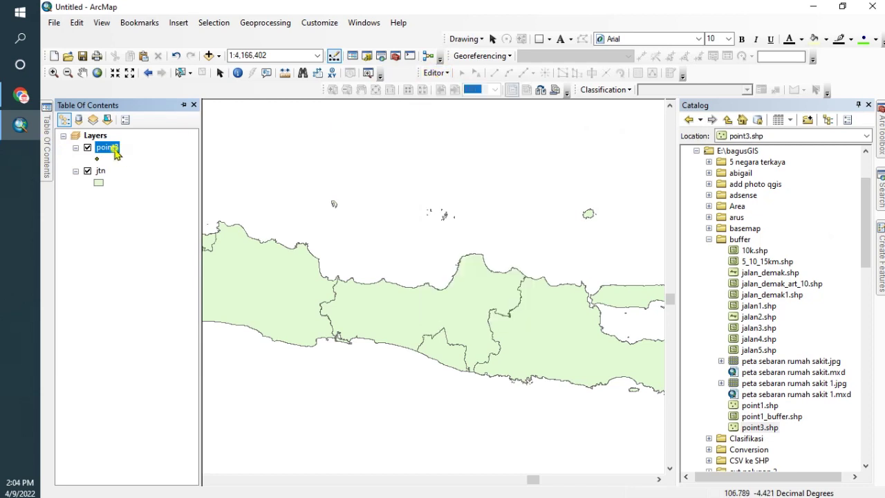
right_click(109, 151)
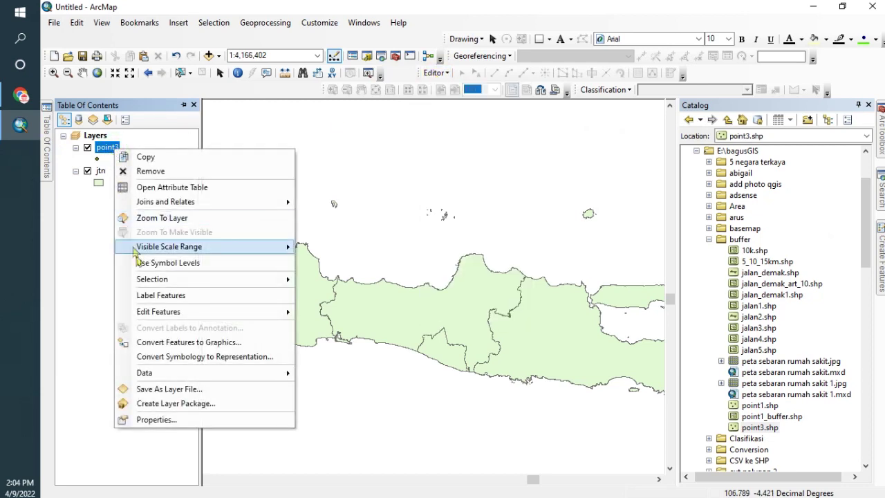
mouse_move(172, 311)
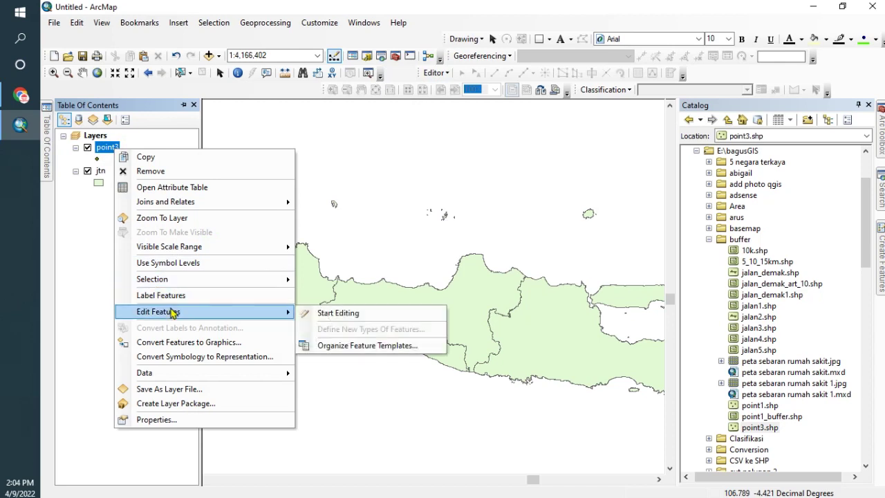
left_click(321, 315)
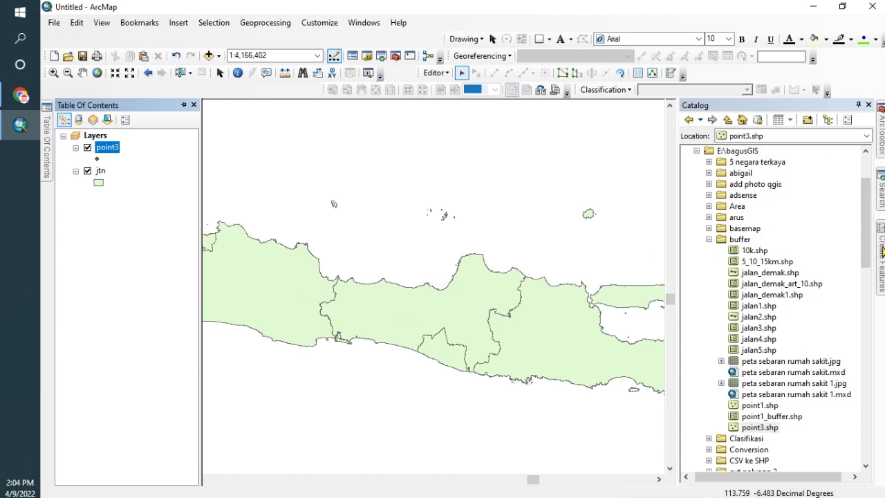
- Set the Catalog and Create Features panels to auto-hide so the map fills the window
mouse_move(882, 252)
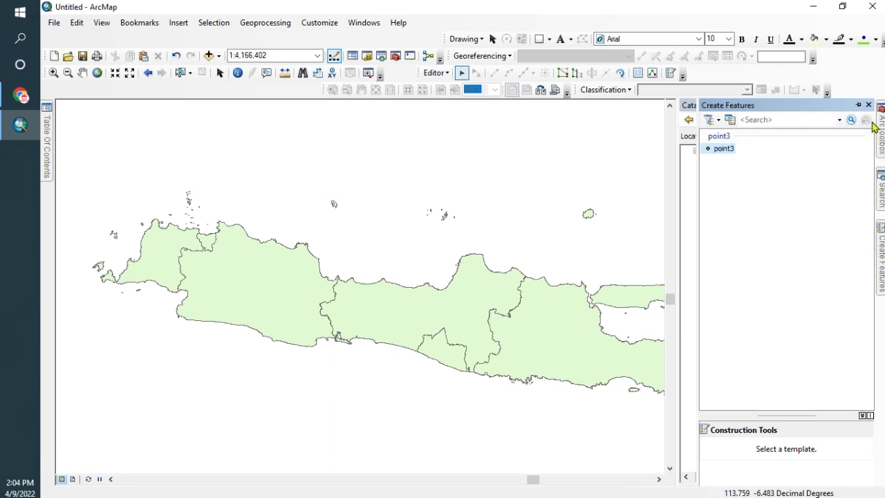
left_click(868, 104)
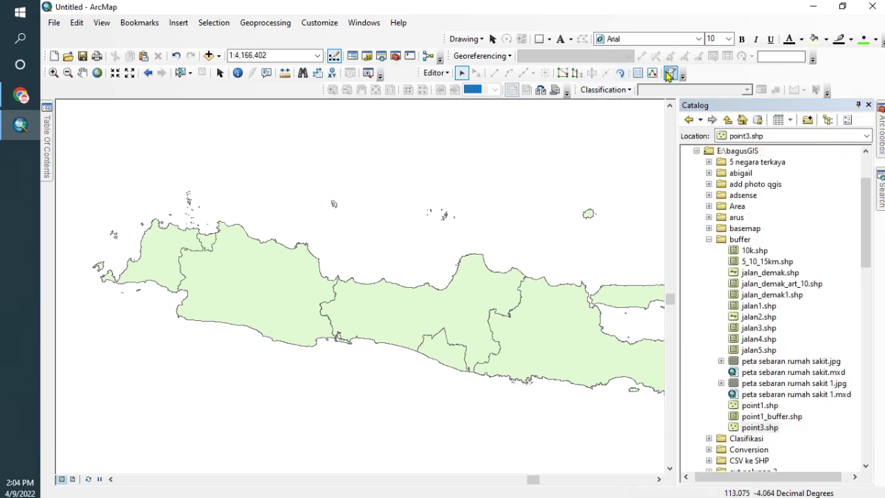
left_click(669, 75)
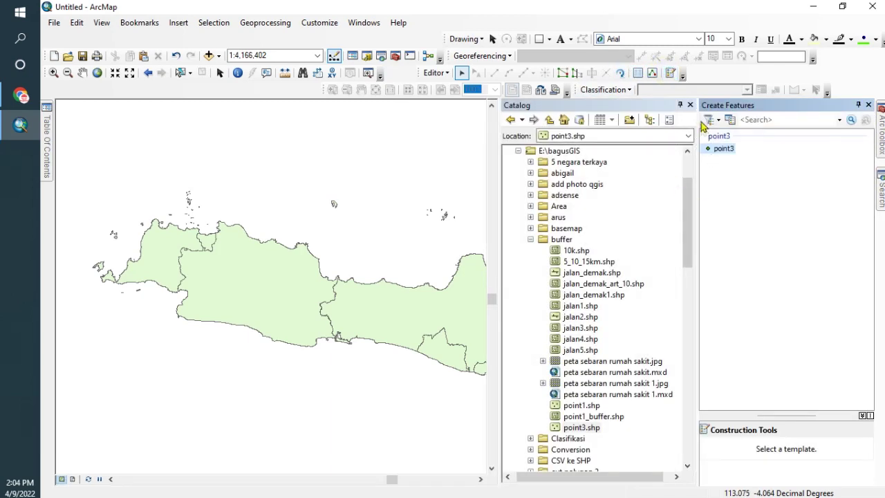
left_click(680, 106)
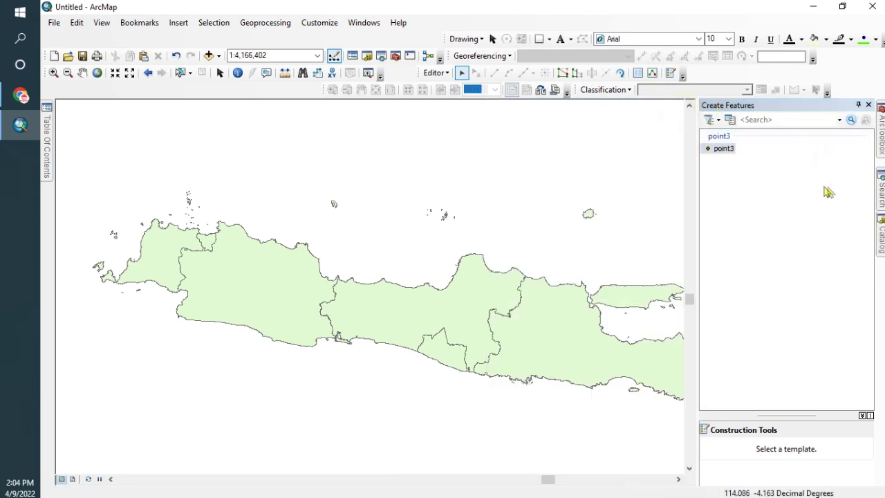
left_click(858, 105)
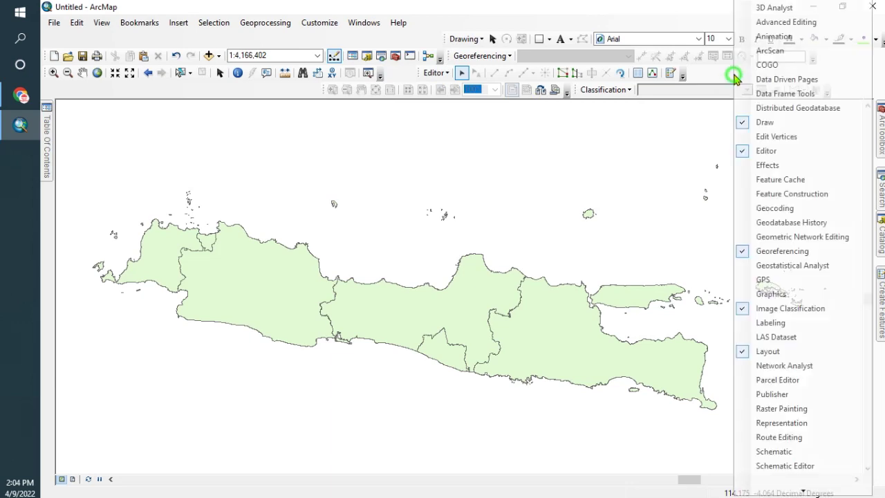
- Toggle the Editor toolbar off and back on
right_click(737, 76)
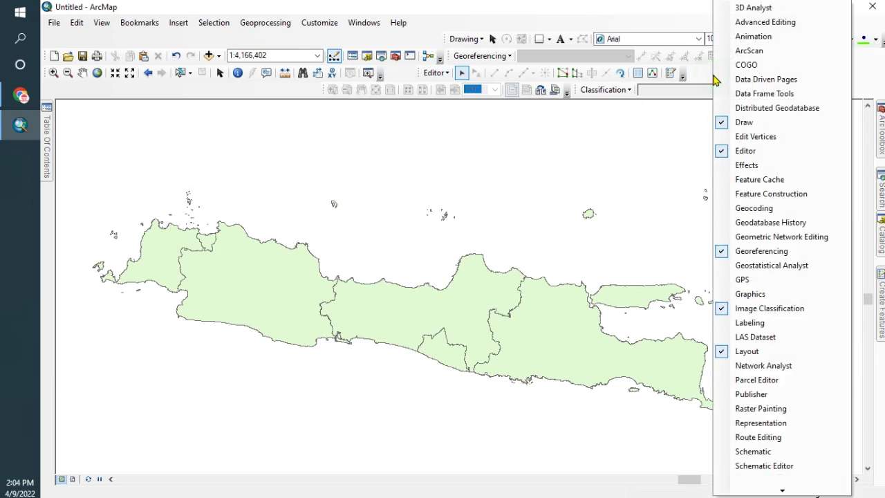
left_click(743, 150)
right_click(697, 75)
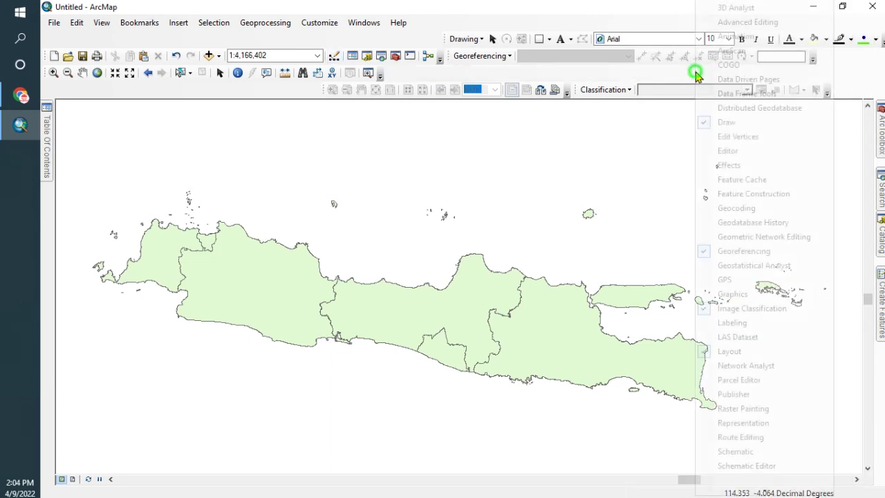
left_click(712, 148)
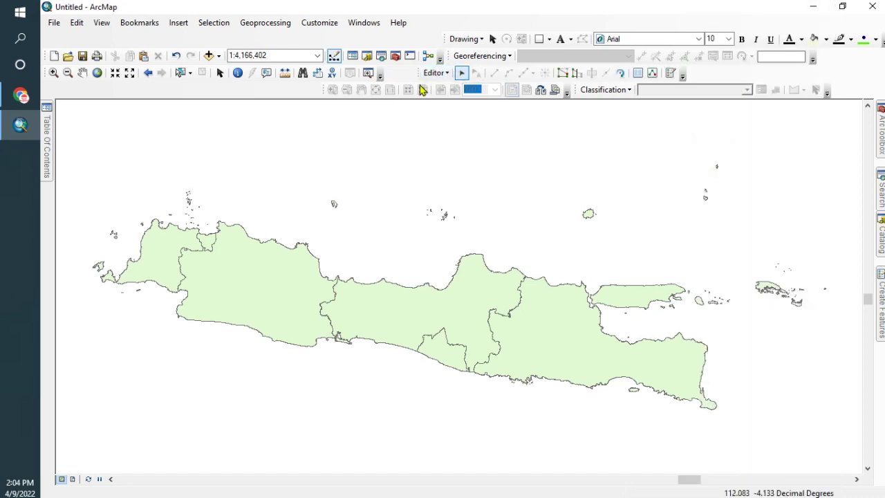
- Place three point3 points: west-central Java, further east, and near the south coast
mouse_move(415, 69)
left_mouse_down()
mouse_move(405, 118)
mouse_move(413, 73)
left_mouse_up()
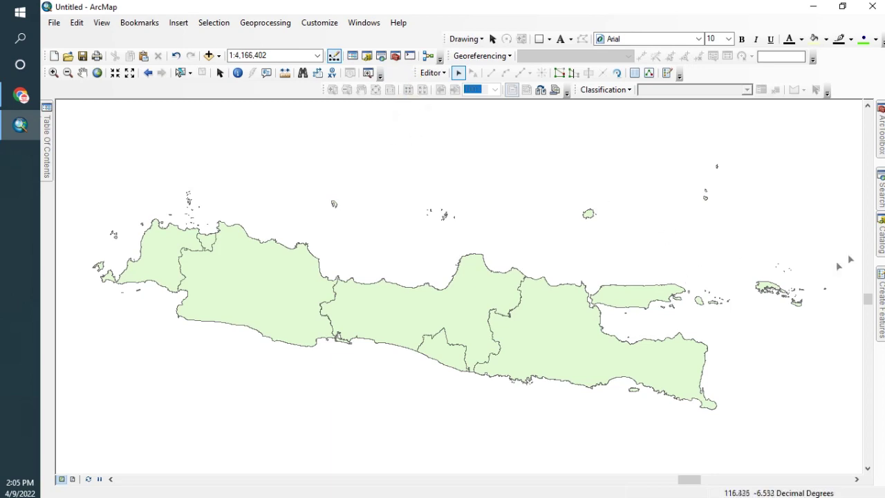
left_click(880, 304)
left_click(724, 149)
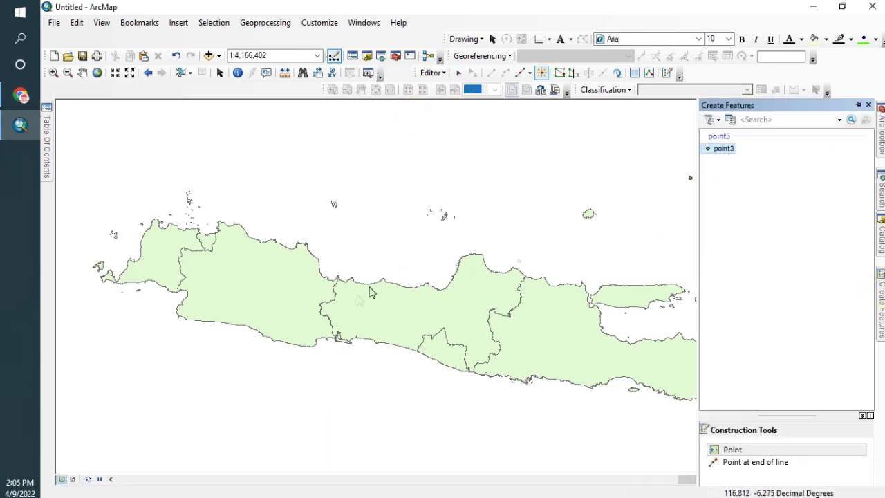
left_click(378, 302)
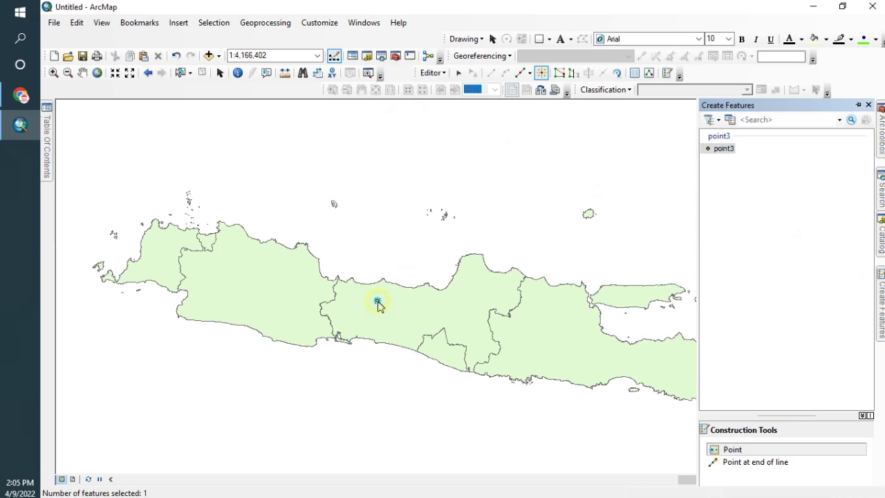
left_click(465, 302)
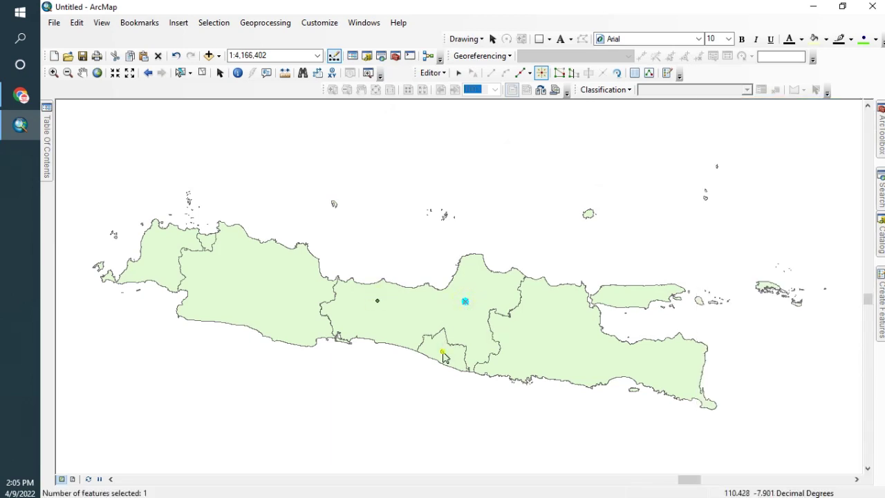
left_click(443, 351)
- Save the edits to the point3 layer
left_click(432, 73)
left_click(458, 118)
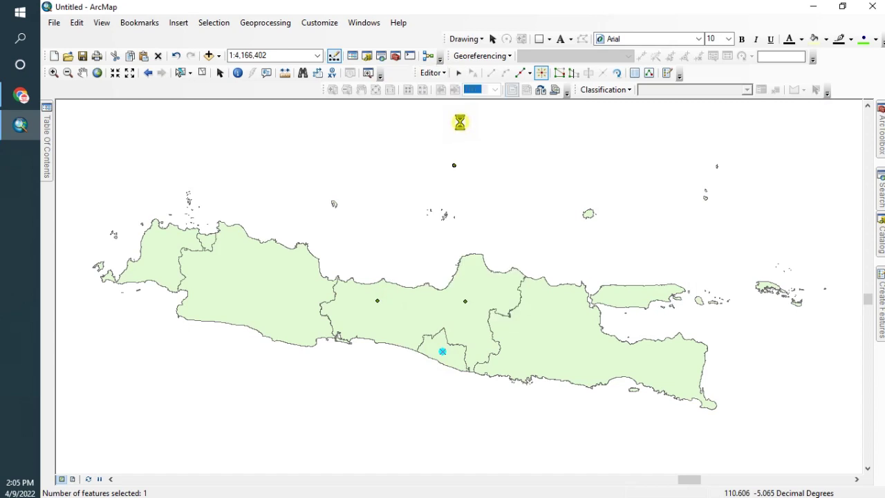
left_click(433, 74)
- Stop editing, then set up Buffer with point3 as input and choose an output location
left_click(444, 99)
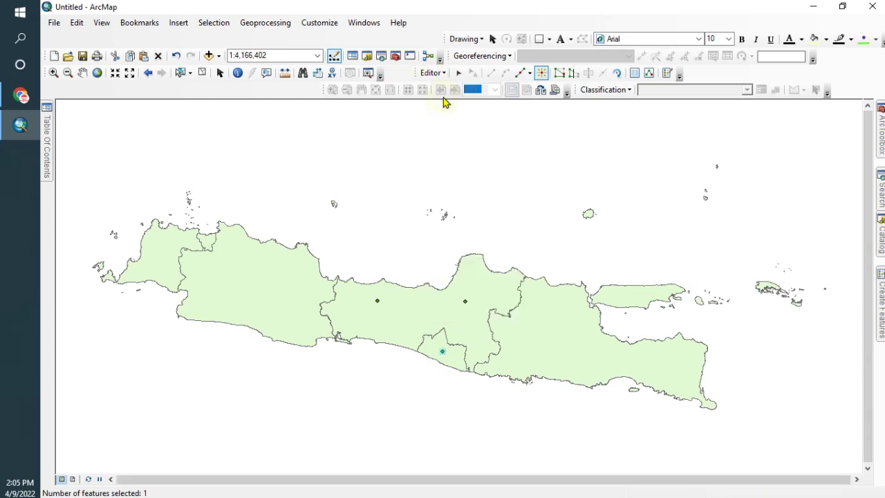
left_click(245, 23)
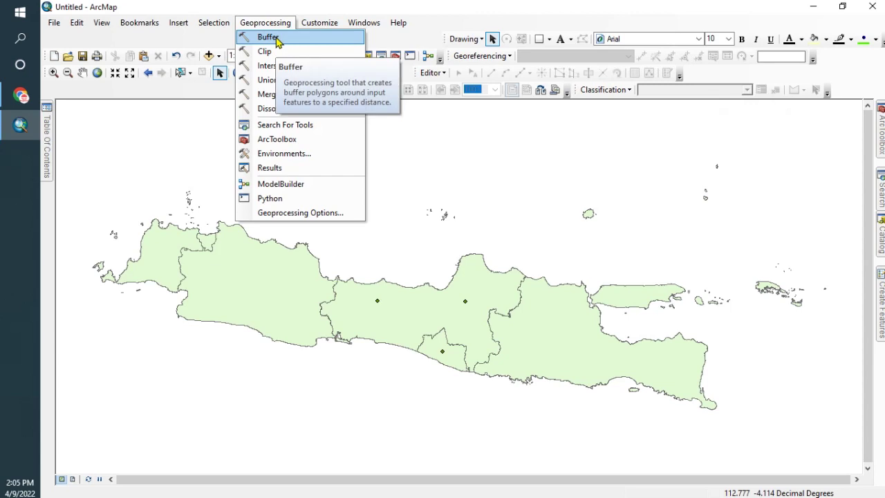
left_click(268, 38)
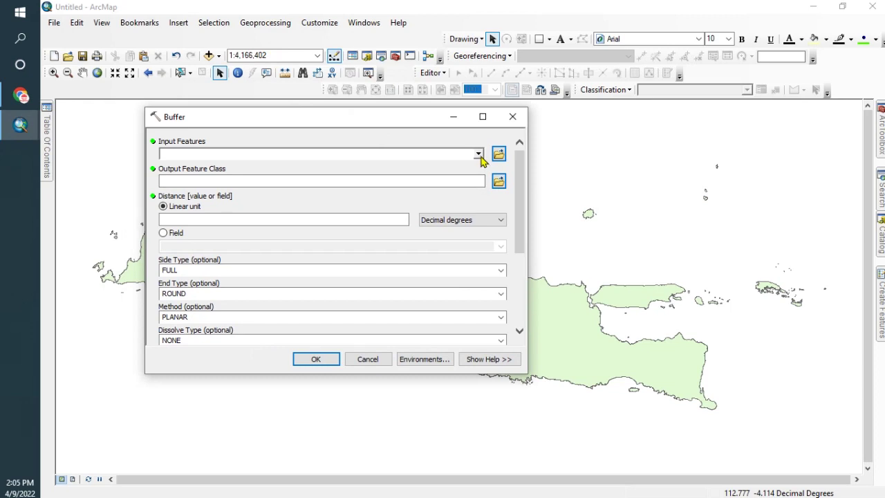
left_click(479, 155)
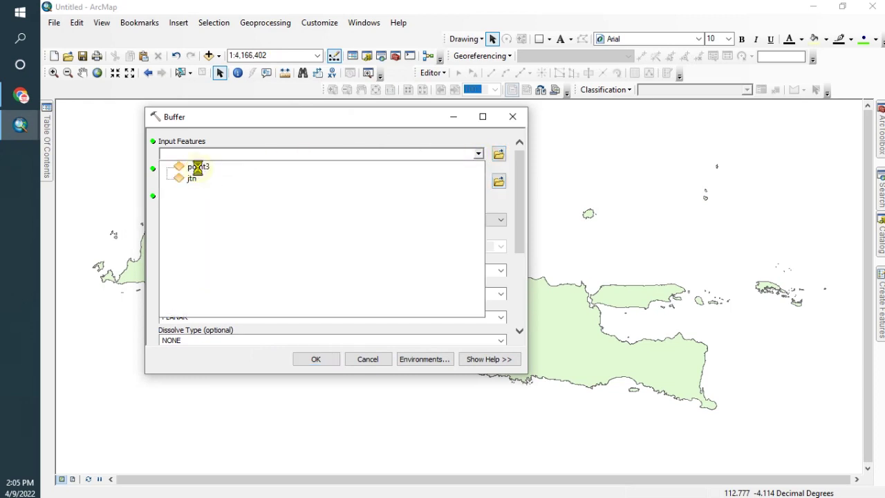
left_click(198, 168)
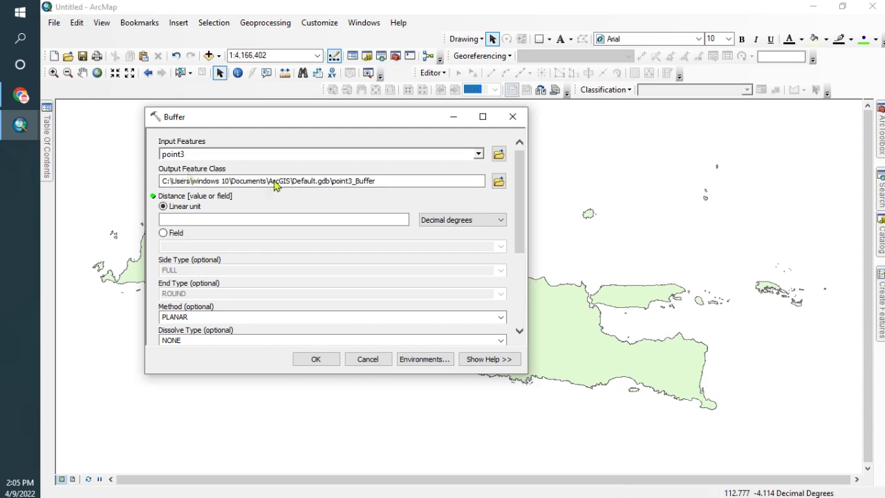
left_click(498, 182)
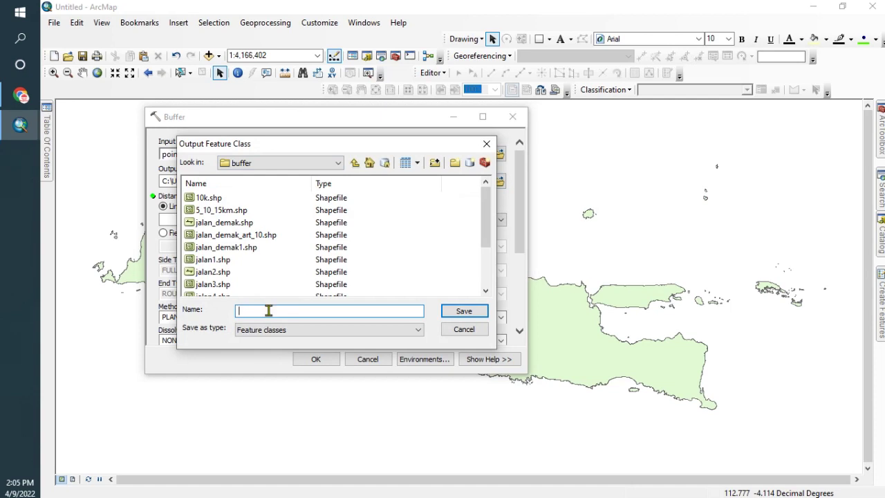
- Name the output buffer_pont3, set a 30 Kilometers distance, and run the buffer
type("buffer_pont3")
key("Return")
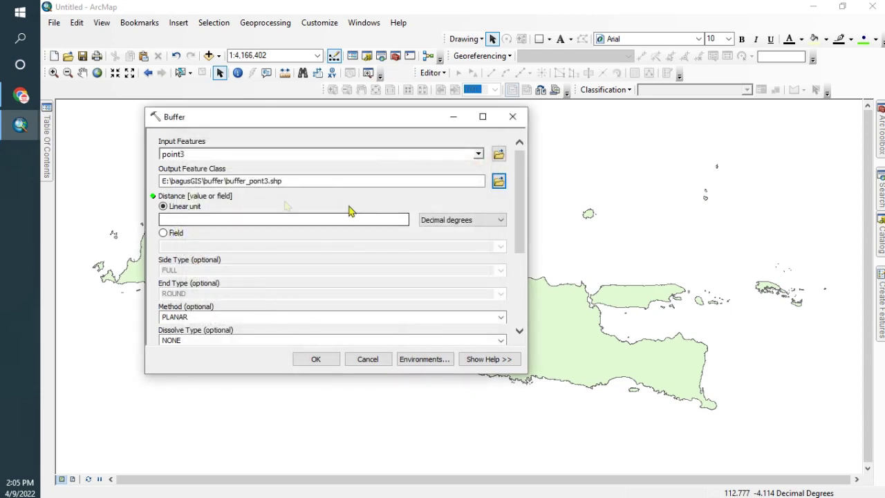
left_click(463, 219)
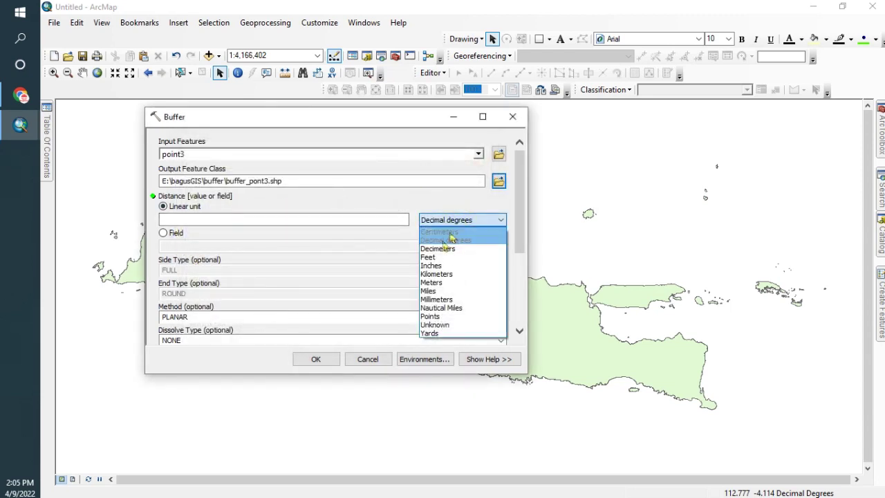
left_click(434, 275)
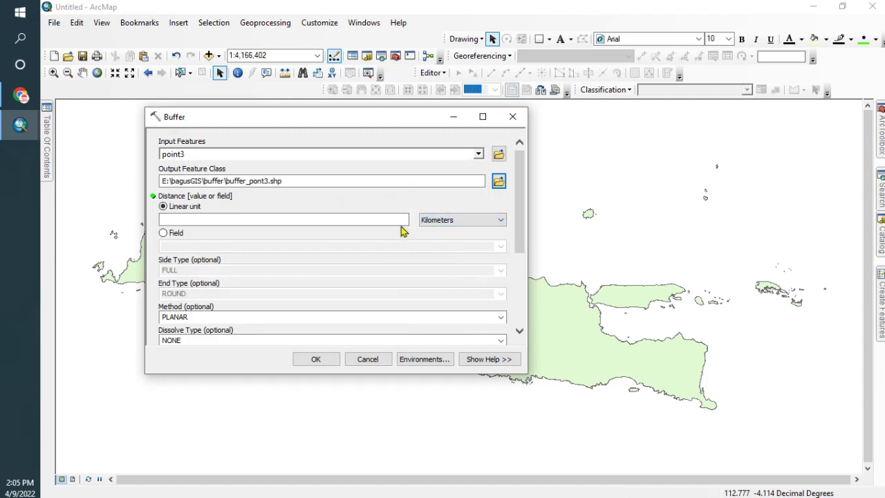
left_click(402, 219)
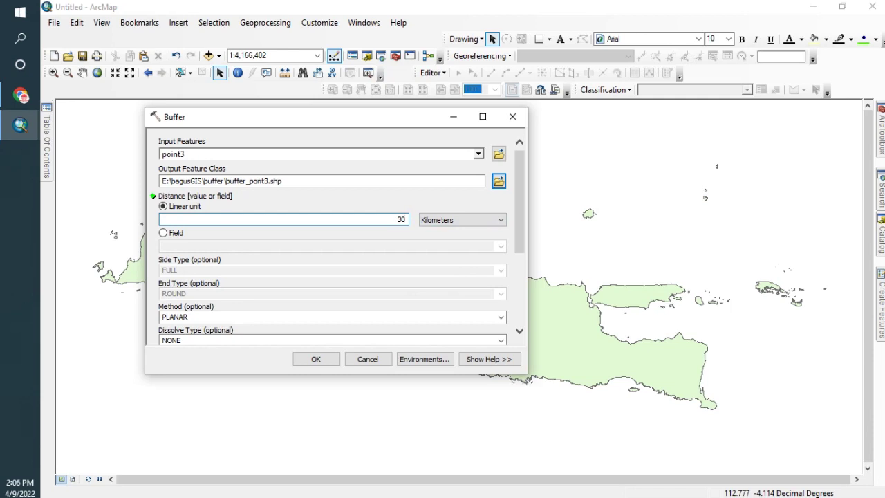
left_click_drag(524, 248, 520, 315)
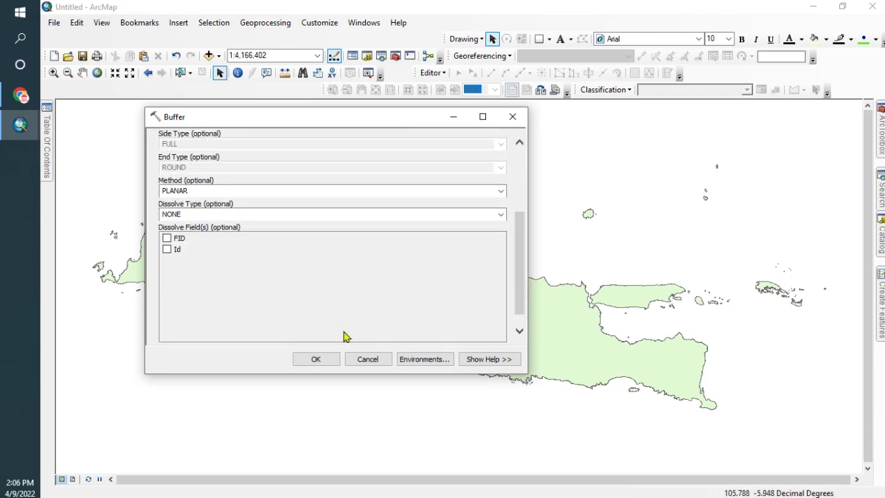
left_click(316, 359)
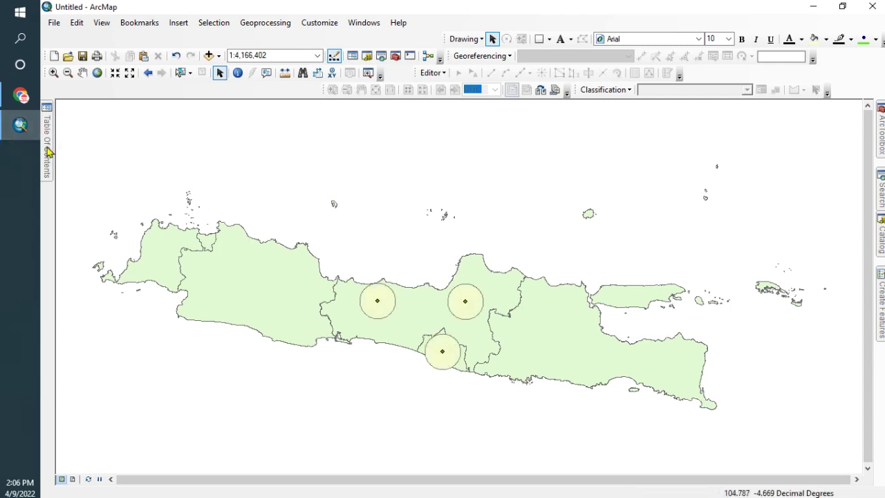
- Check in the Table Of Contents that buffer_pont3 sits between point3 and jtn
mouse_move(46, 148)
left_click(98, 183)
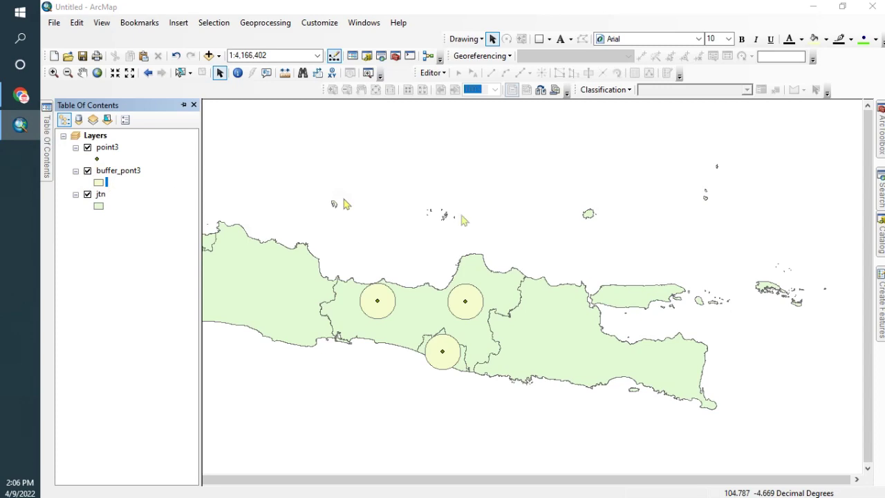